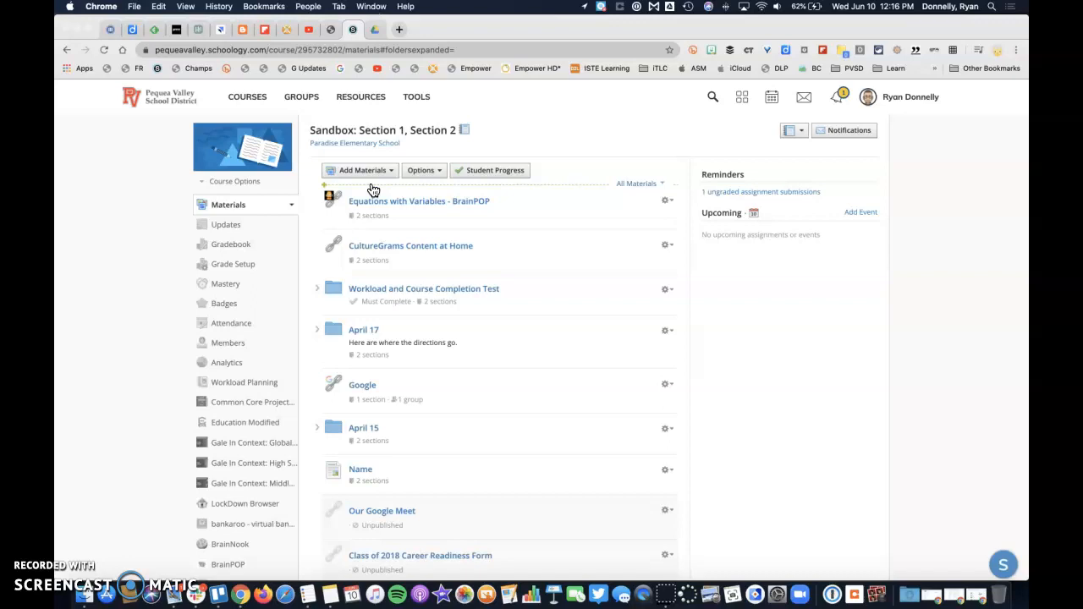
- Add an assignment named 'A Mammoth Find Article' with description 'Read and respond to the article.' and select that text
click(371, 176)
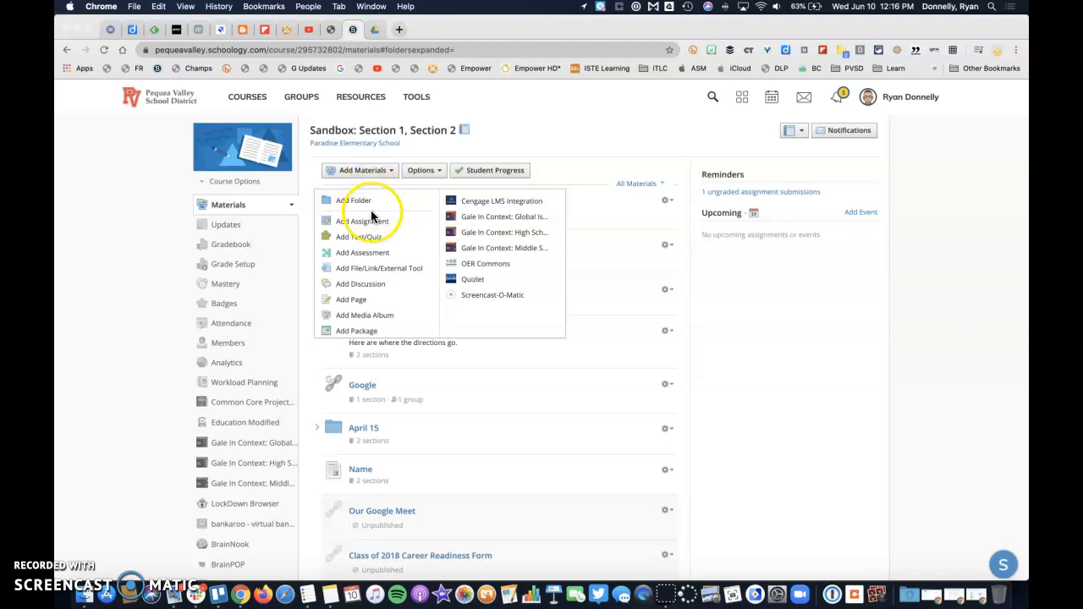
click(371, 221)
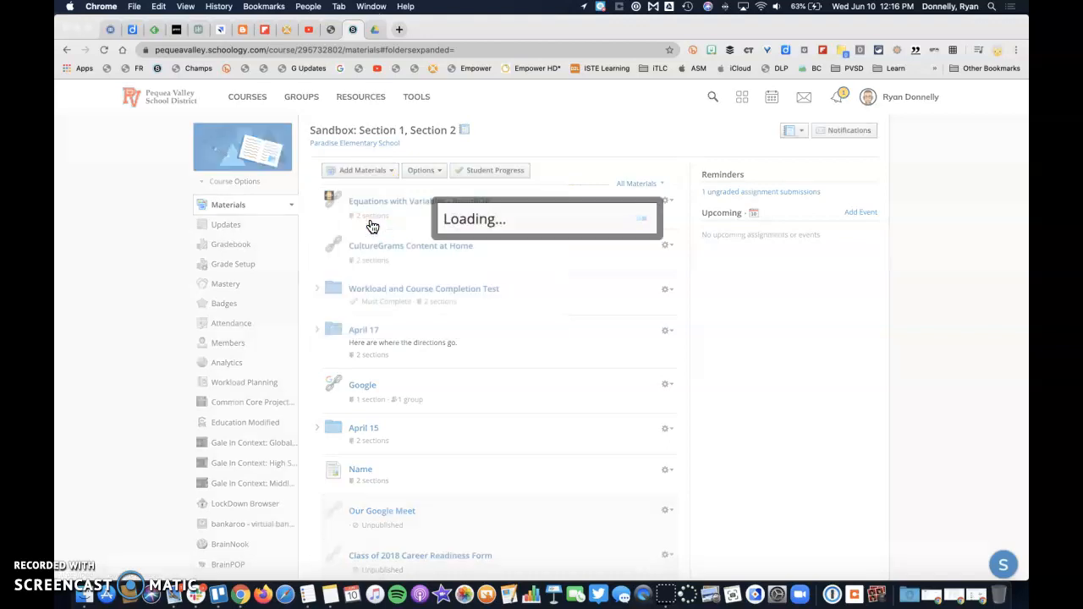
click(394, 126)
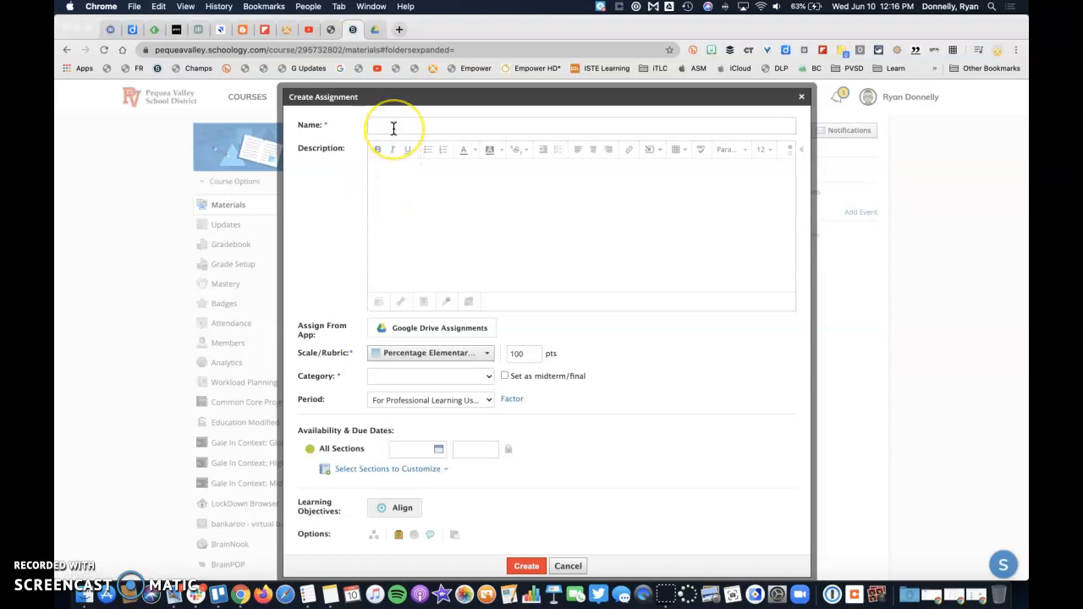
text(A M)
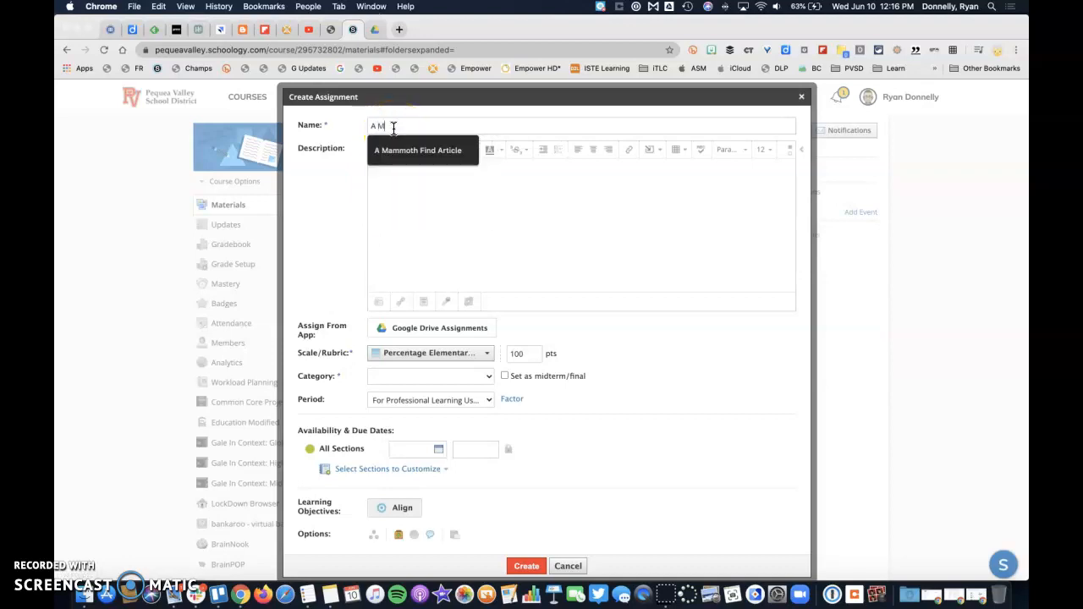
text(ammoth Find Article)
click(402, 150)
click(407, 167)
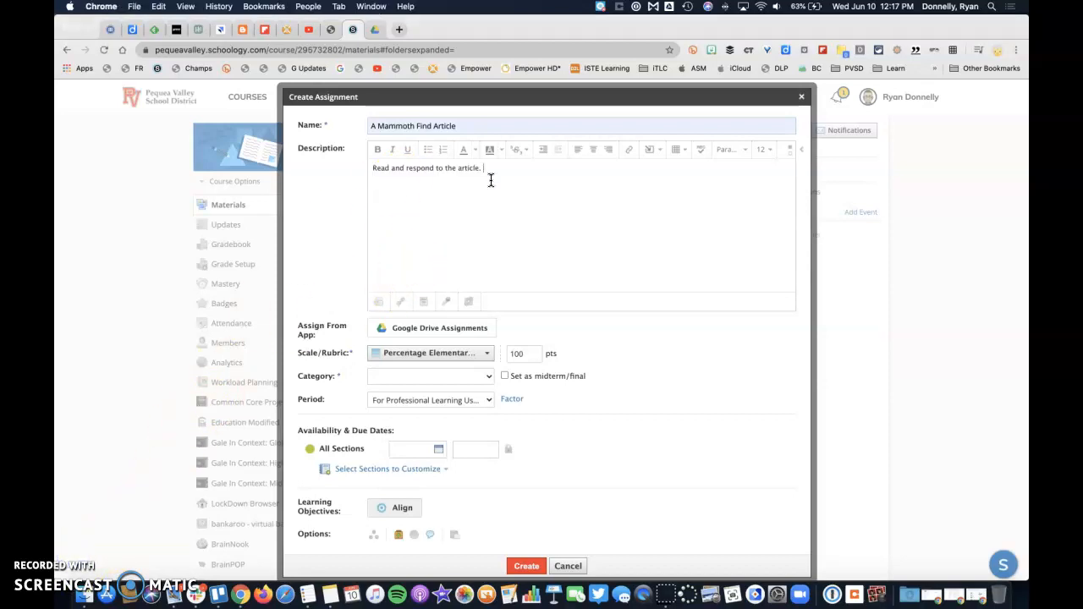
key(super+a)
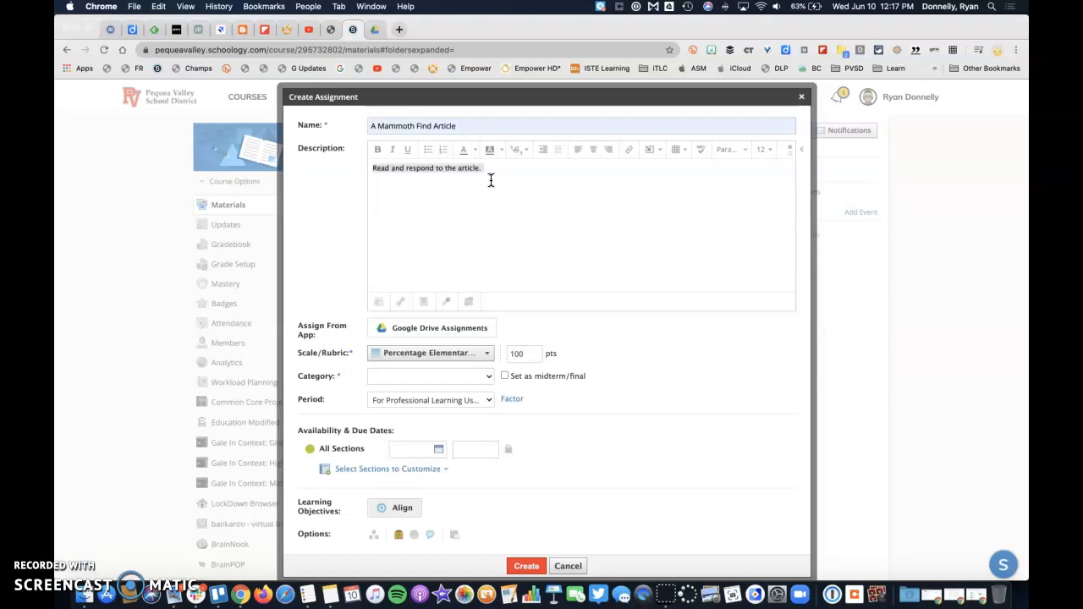
- Start a link on the selected sentence and switch to Google Drive, where A Mammoth Find Article.pdf is listed
click(630, 152)
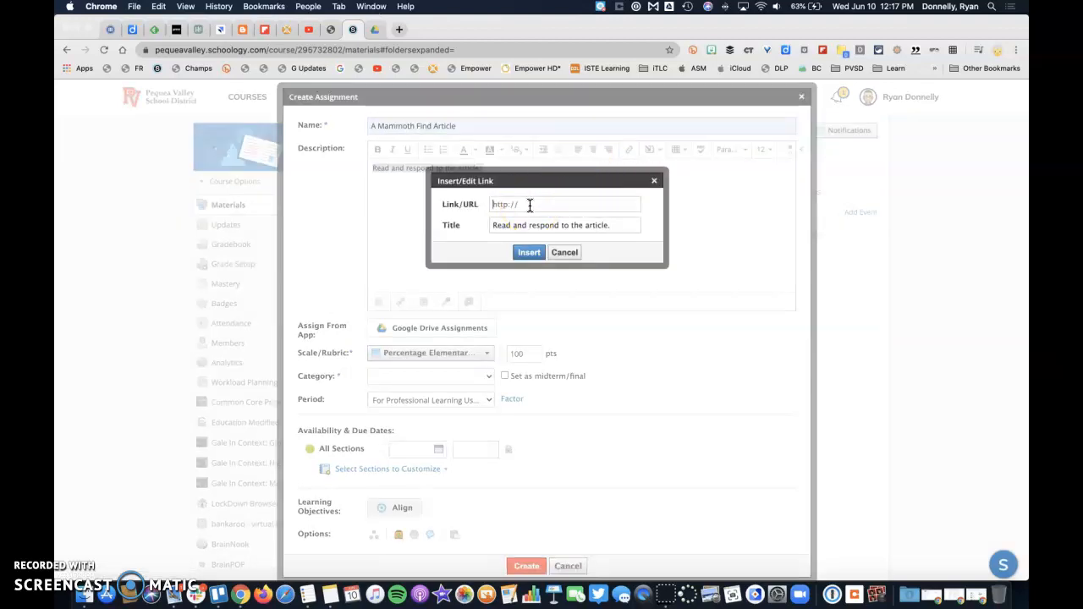
click(495, 196)
click(375, 30)
click(528, 247)
- Copy the shareable link for A Mammoth Find Article.pdf from Google Drive and return to Schoology
click(822, 360)
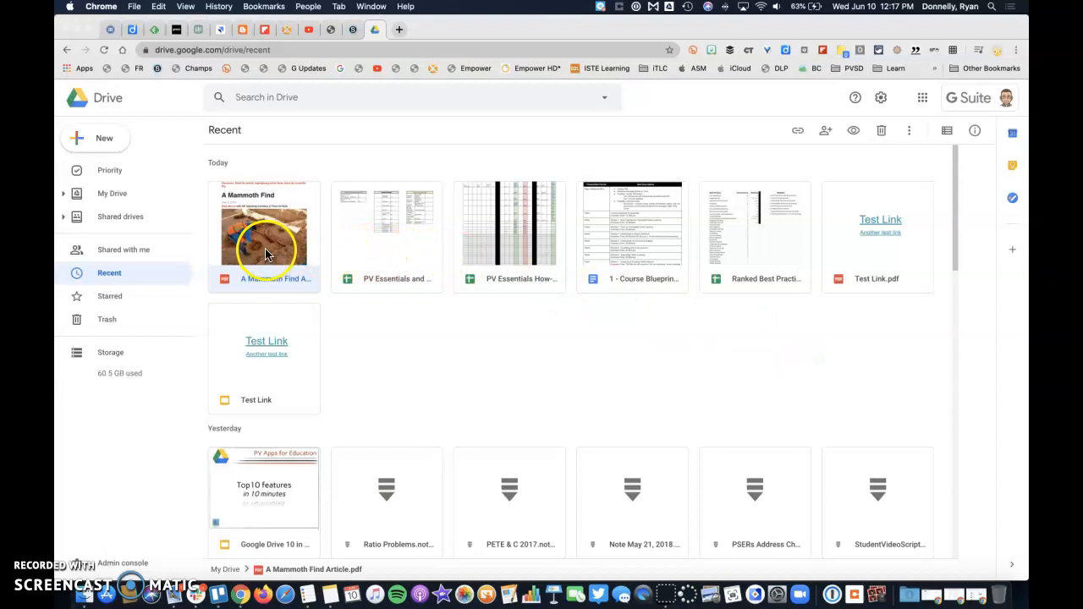
click(797, 131)
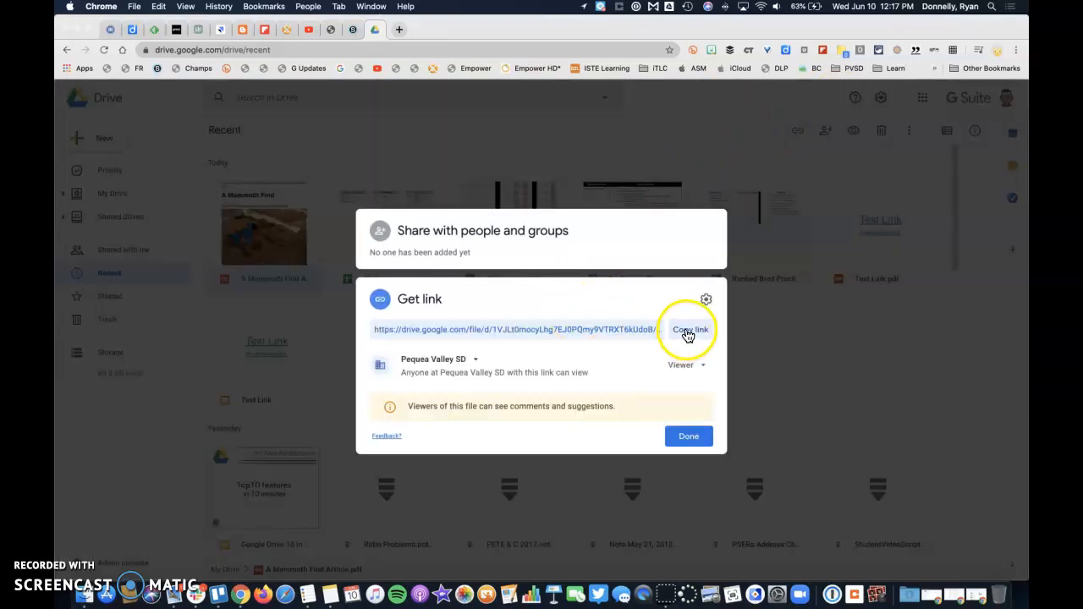
click(681, 330)
click(696, 438)
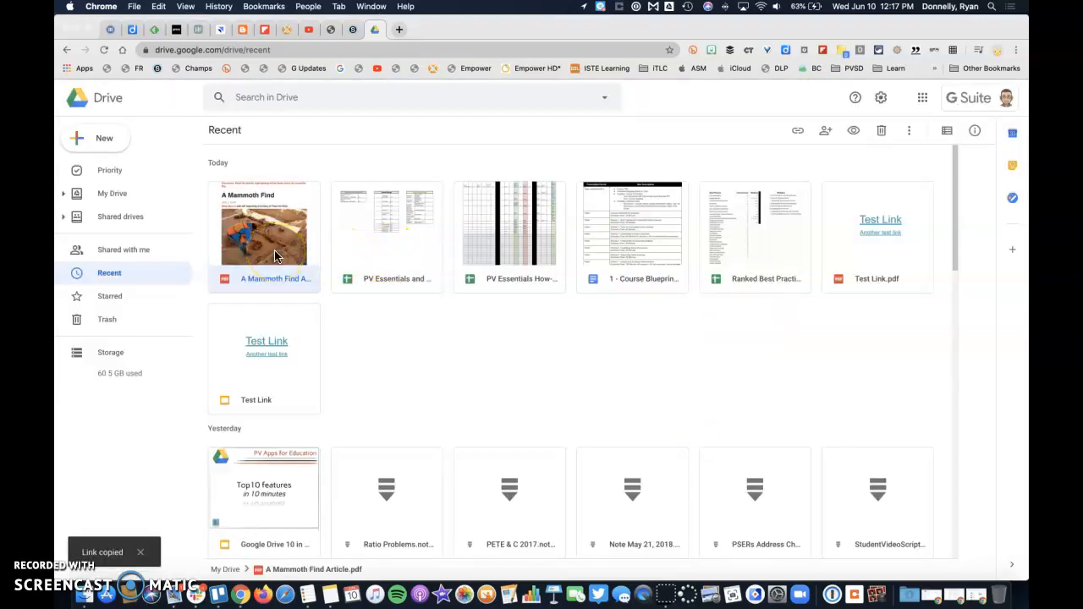
click(795, 137)
click(690, 329)
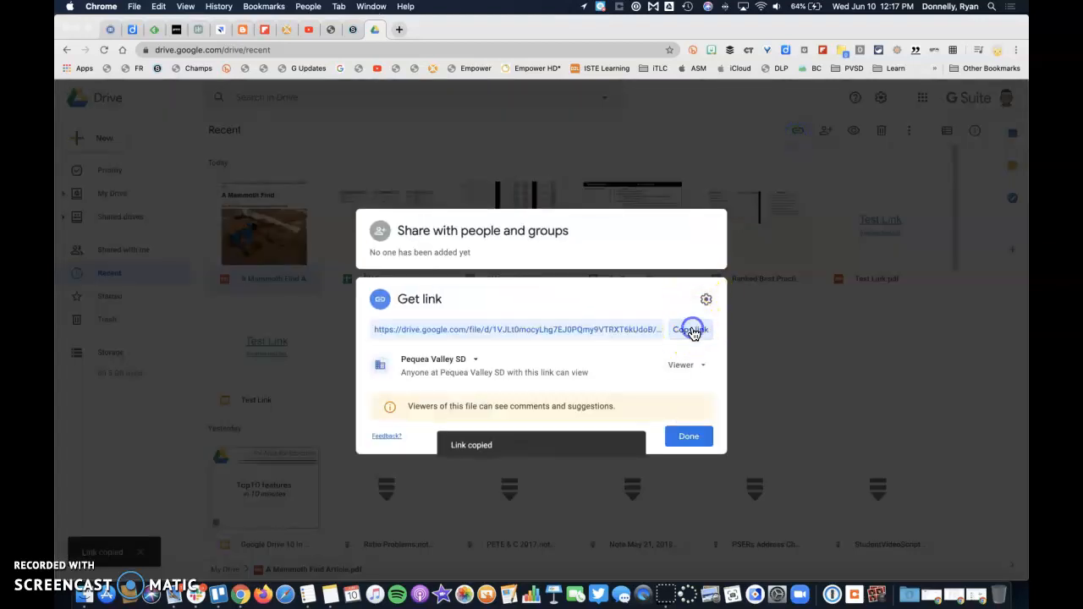
click(353, 30)
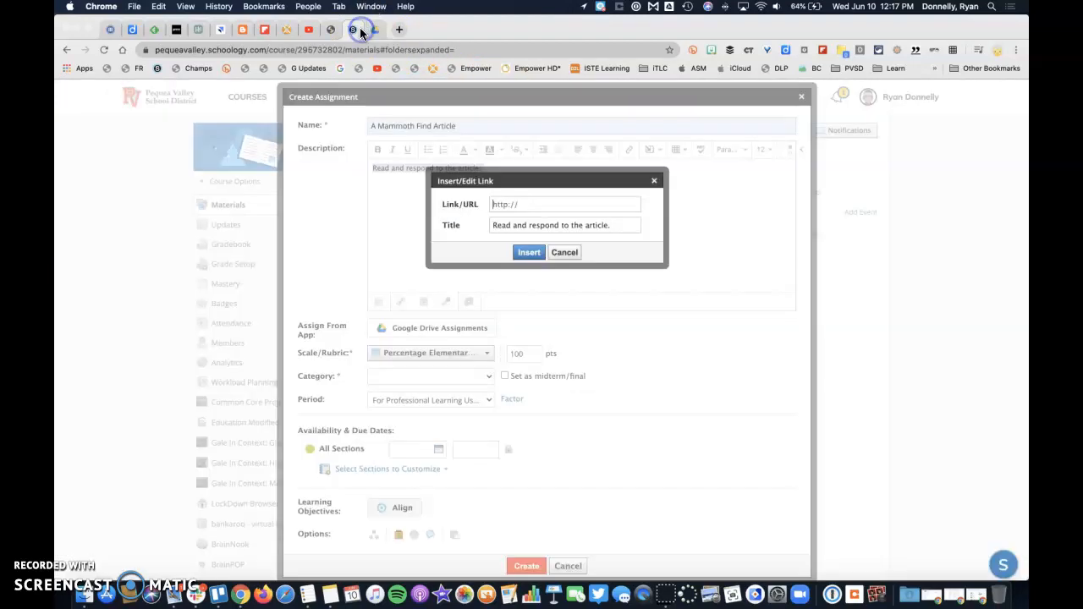
- Paste the Drive link as the link address and apply it, then clear the description text
click(491, 206)
key(super+v)
click(529, 253)
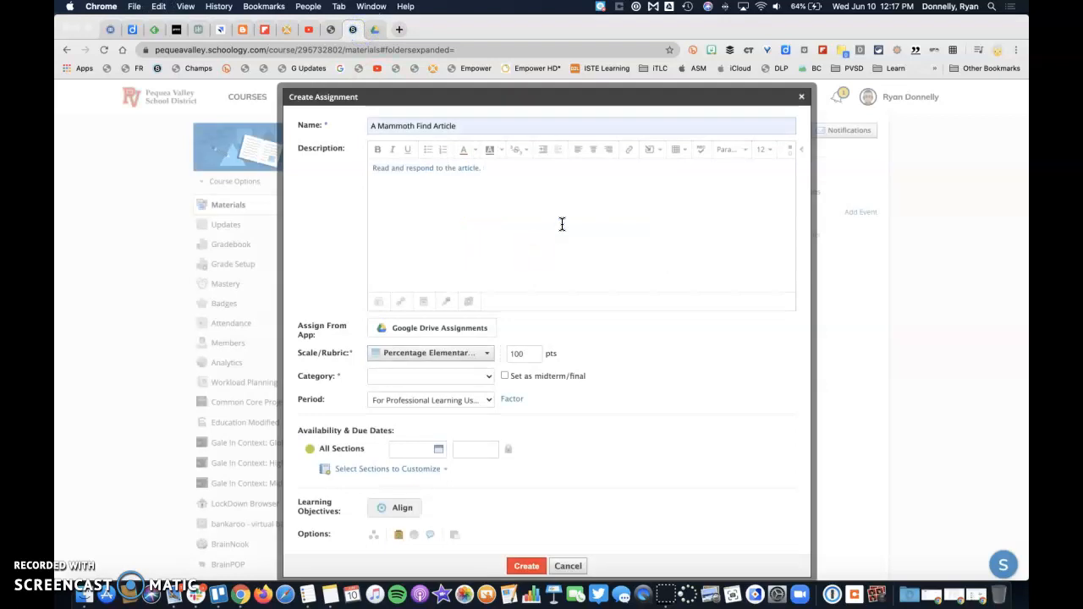
key(super+a)
key(BackSpace)
- Insert a link to the Drive PDF titled 'Read and respond to the article.' into the description
click(649, 149)
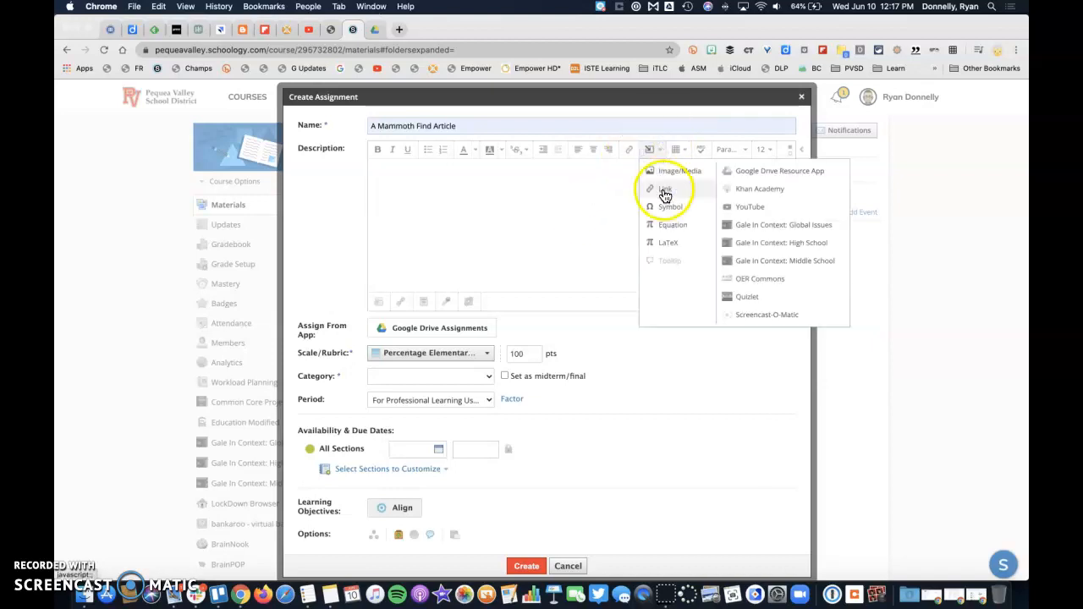
click(665, 189)
click(583, 204)
key(super+a)
key(super+v)
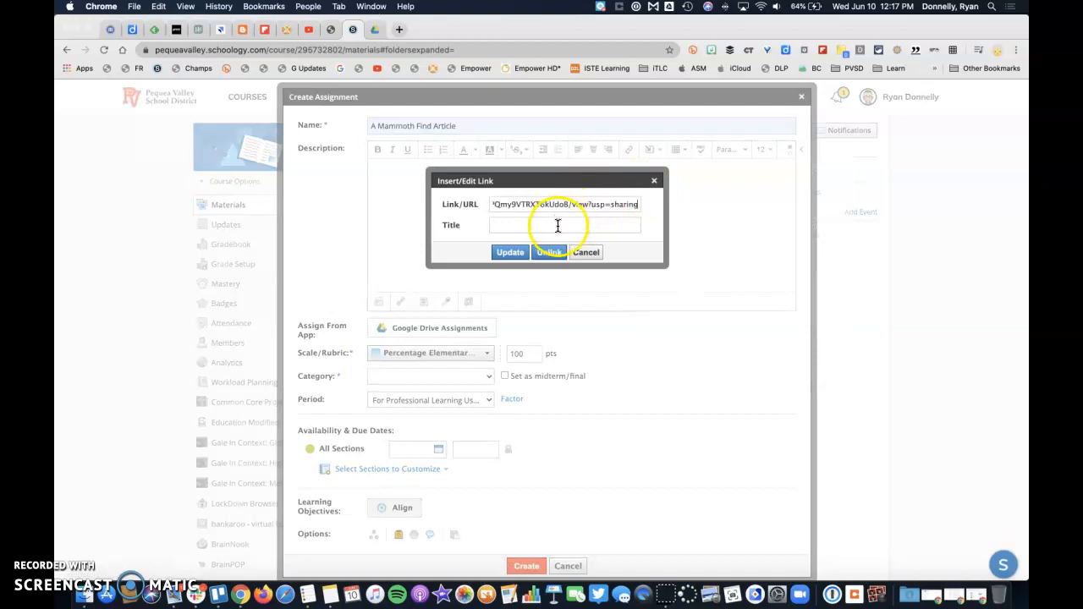
click(558, 225)
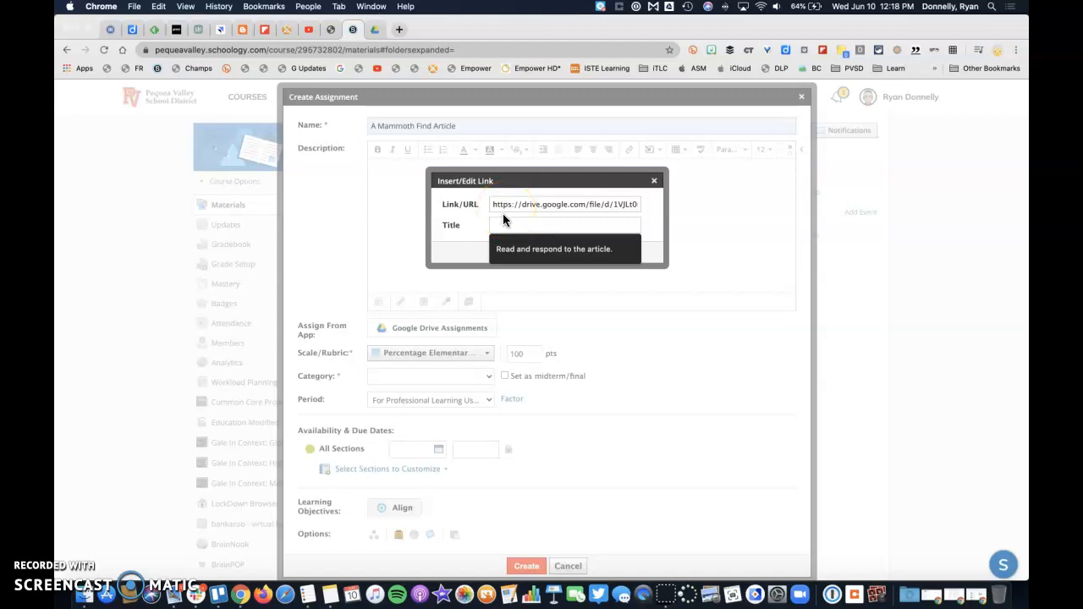
click(523, 247)
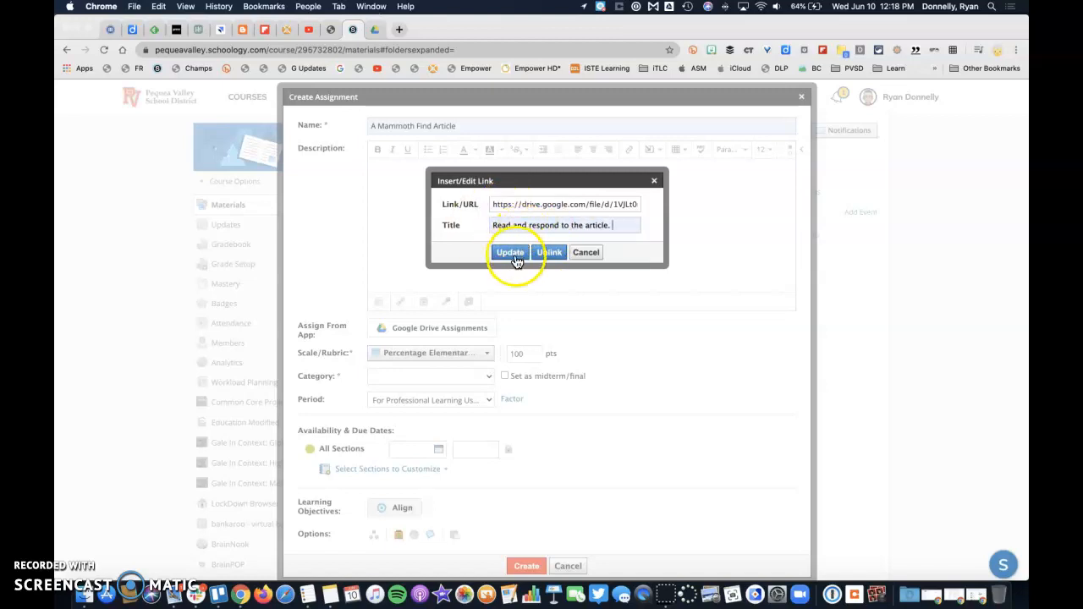
click(504, 255)
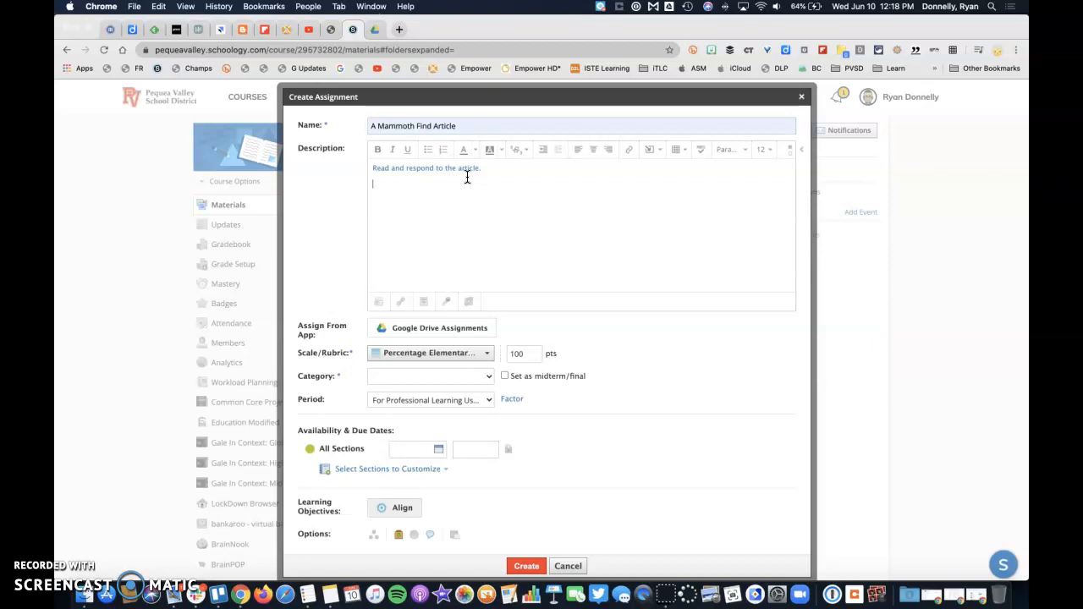
- Show the Insert Content choices, including Google Drive Resource App, below the linked sentence
click(654, 153)
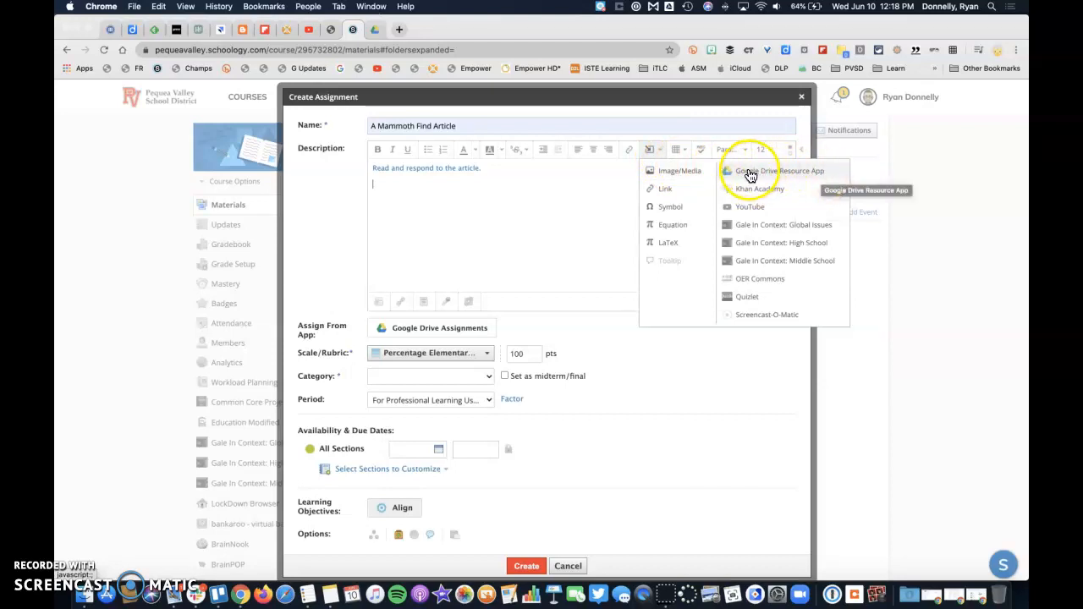
- Embed A Mammoth Find Article.pdf from Google Drive into the description using Import Embed
click(809, 174)
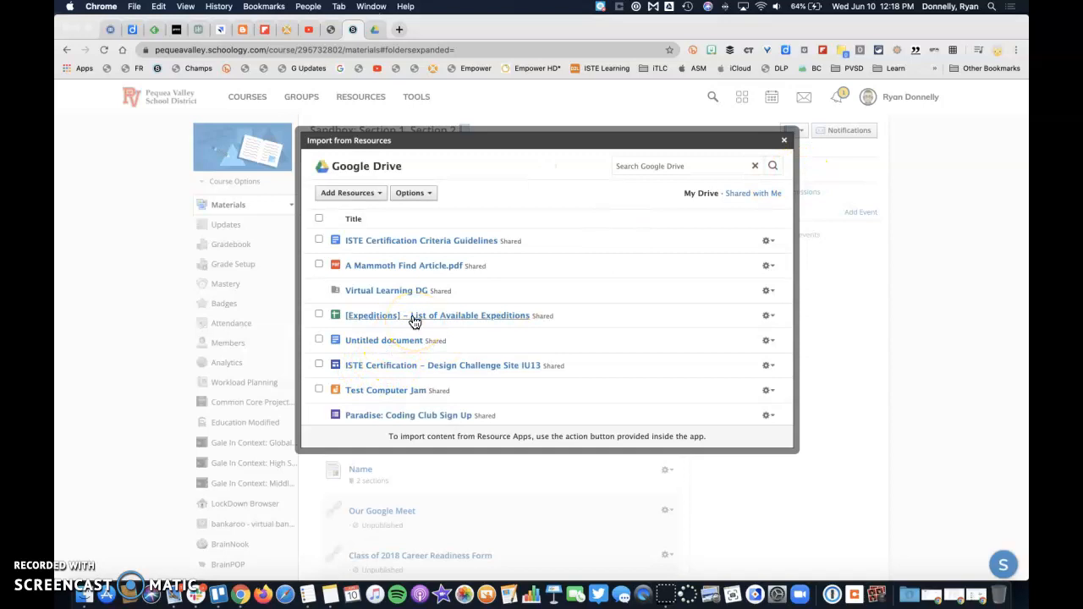
scroll(398, 264, down, 3)
scroll(402, 268, up, 3)
scroll(402, 268, down, 3)
scroll(402, 268, up, 3)
click(681, 166)
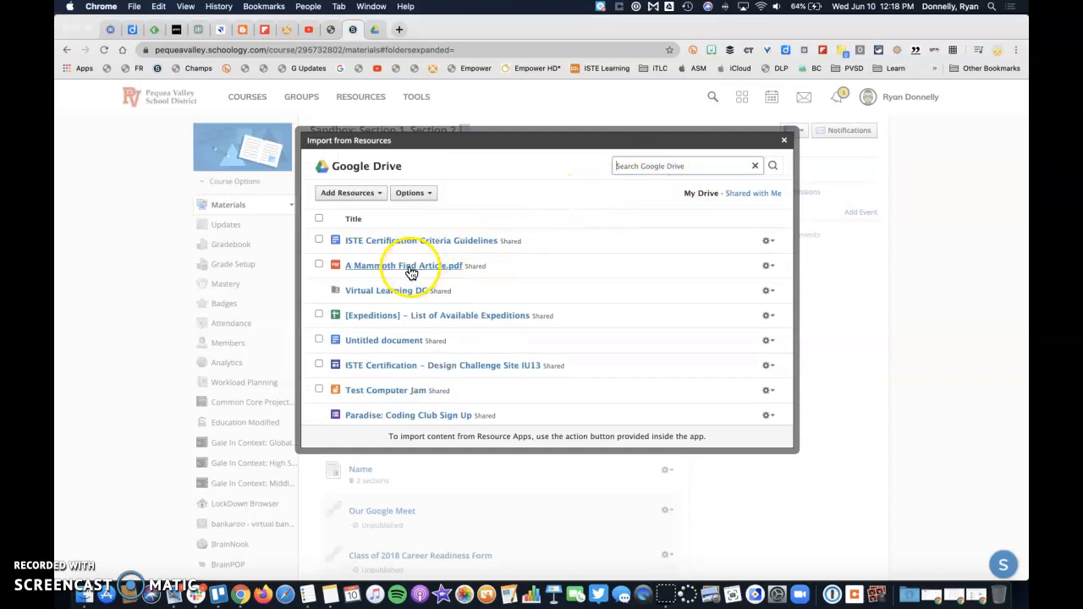
click(318, 265)
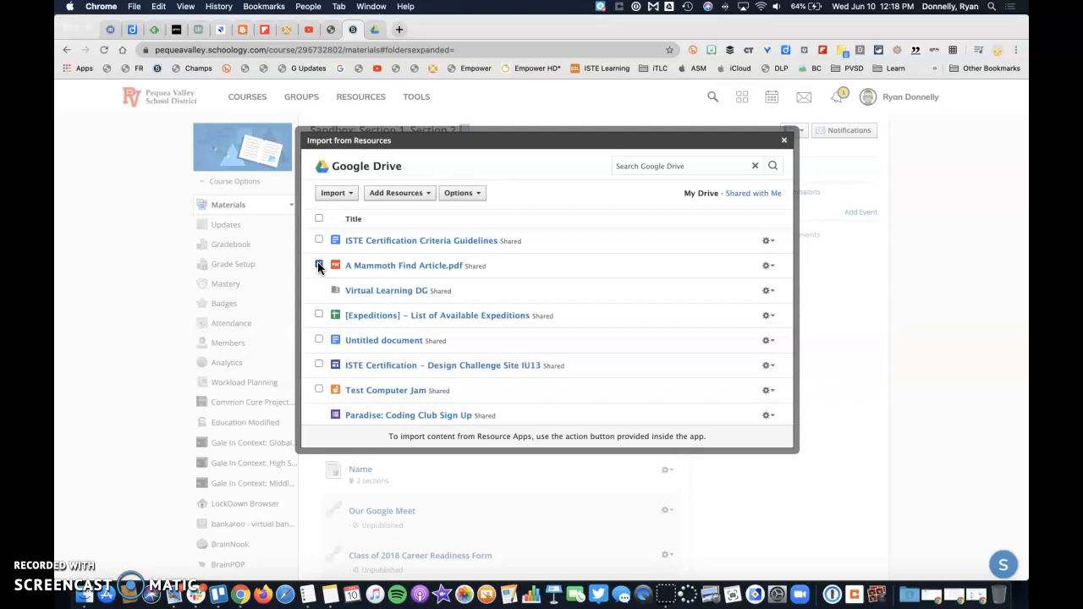
click(352, 200)
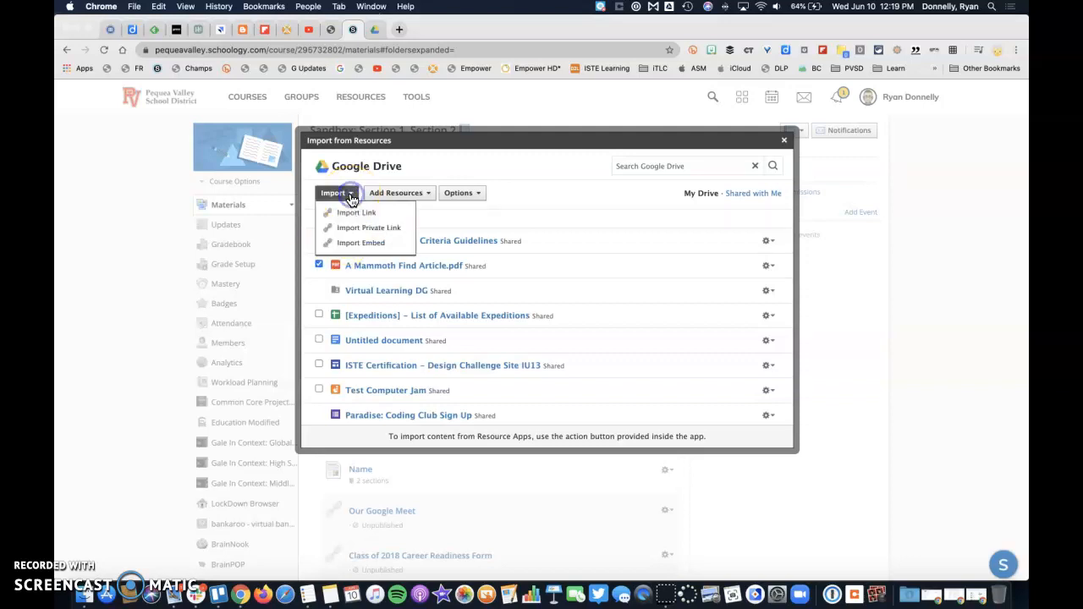
click(369, 251)
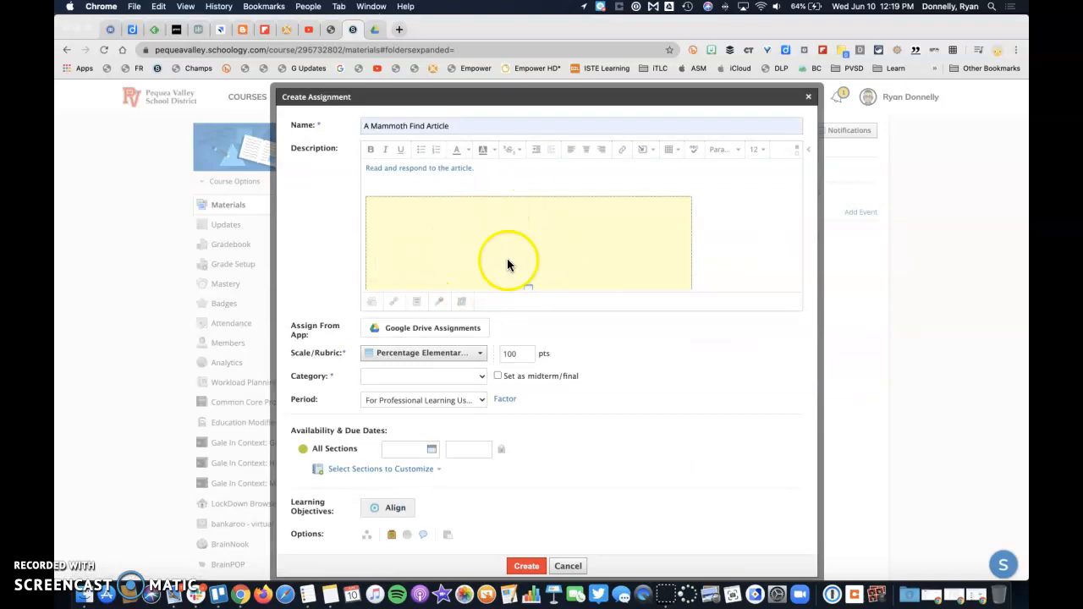
- Create the assignment and scroll through the embedded article viewer to check it
click(396, 191)
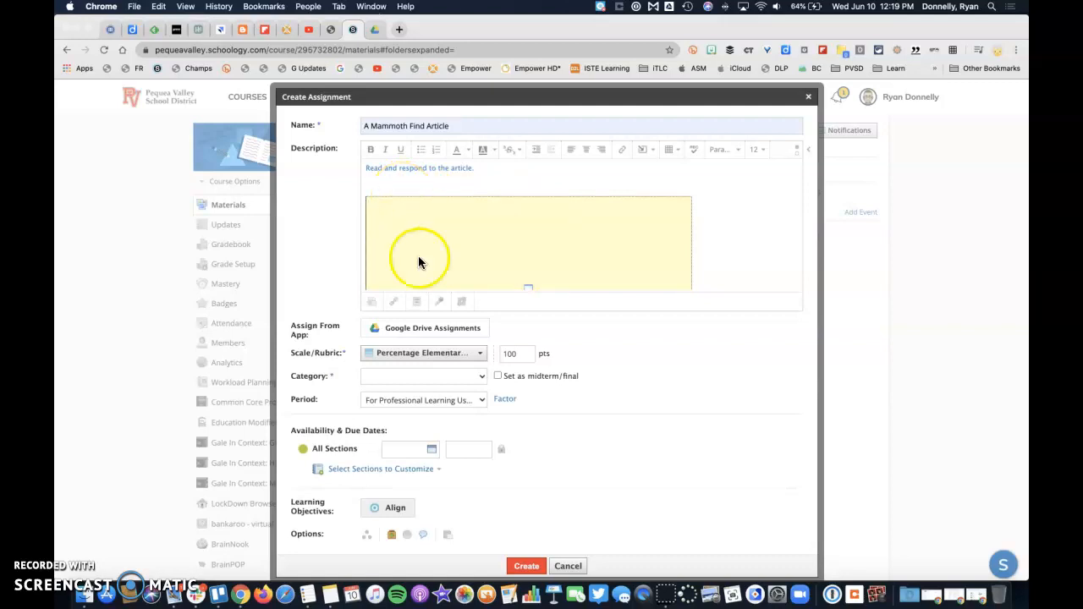
click(522, 569)
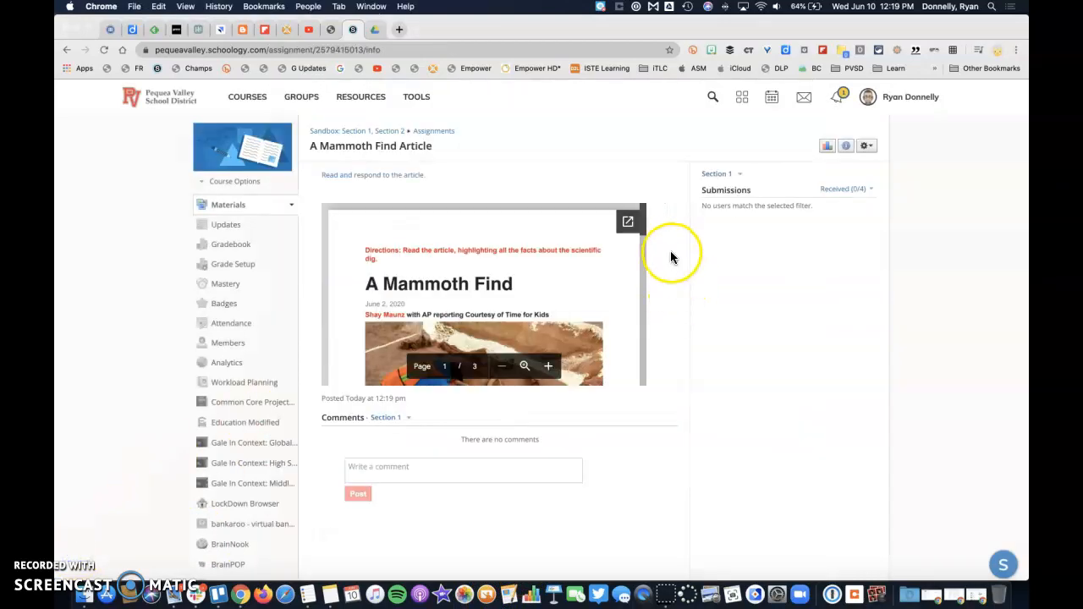
scroll(571, 245, down, 2)
scroll(570, 245, down, 10)
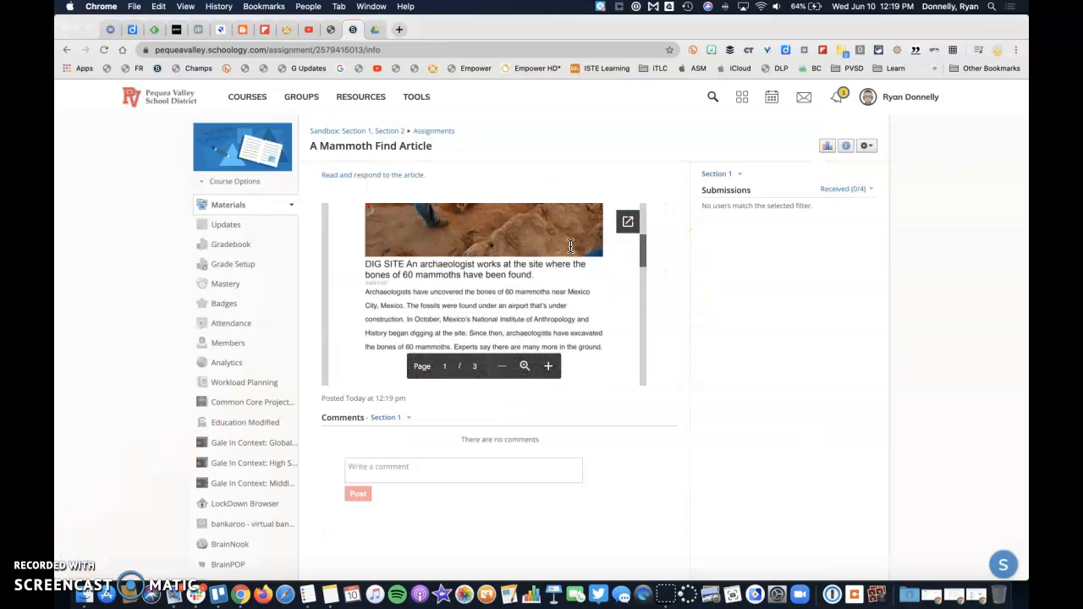
scroll(571, 245, up, 10)
scroll(571, 245, down, 4)
scroll(570, 246, up, 4)
- Open A Mammoth Find Article.pdf in Google Drive's full preview
click(627, 226)
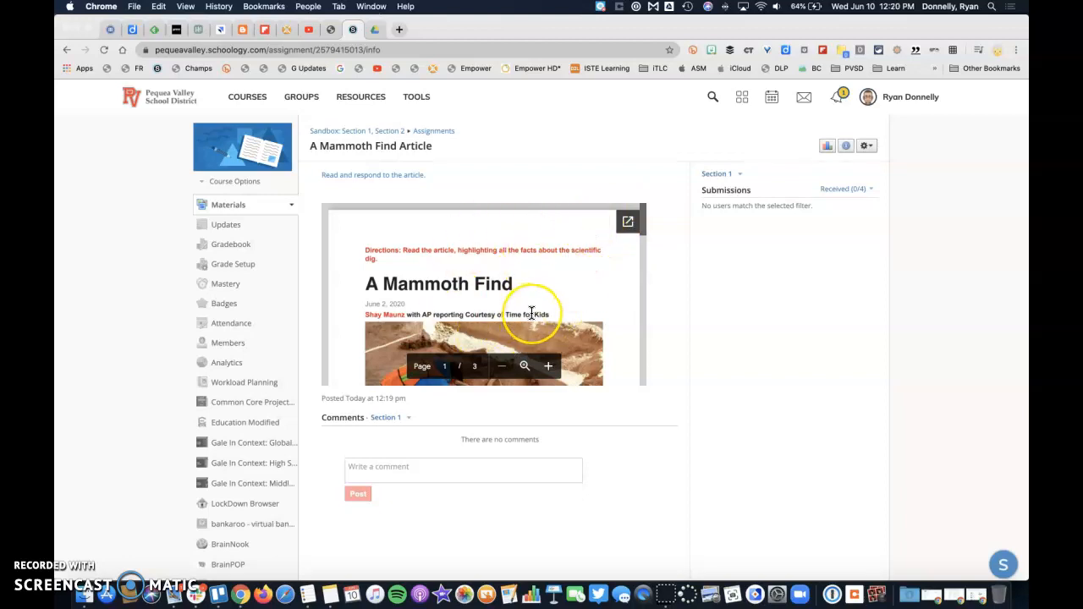
click(77, 556)
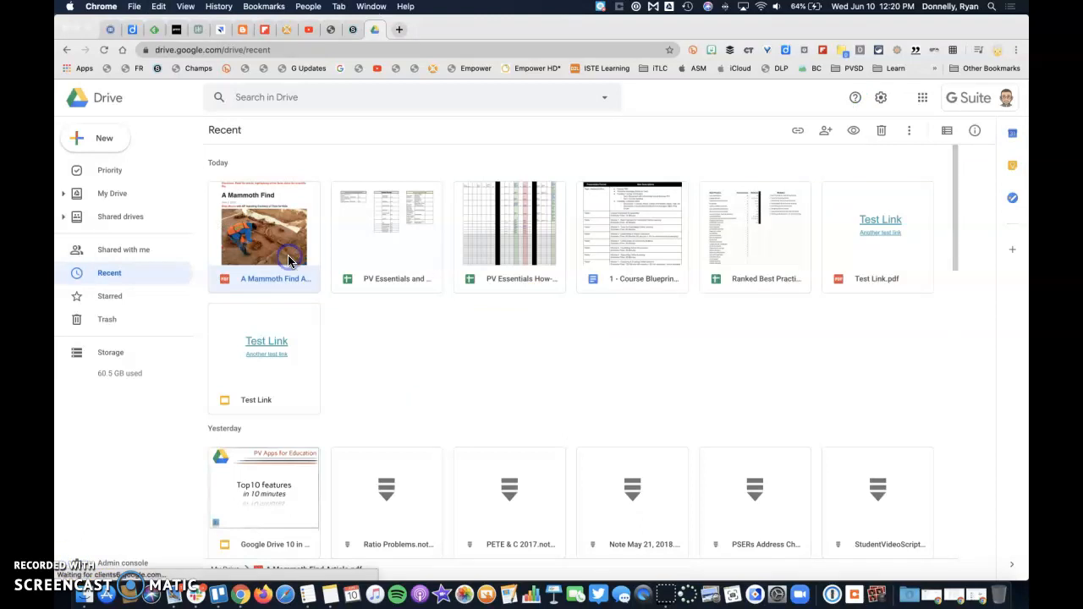
double_click(288, 258)
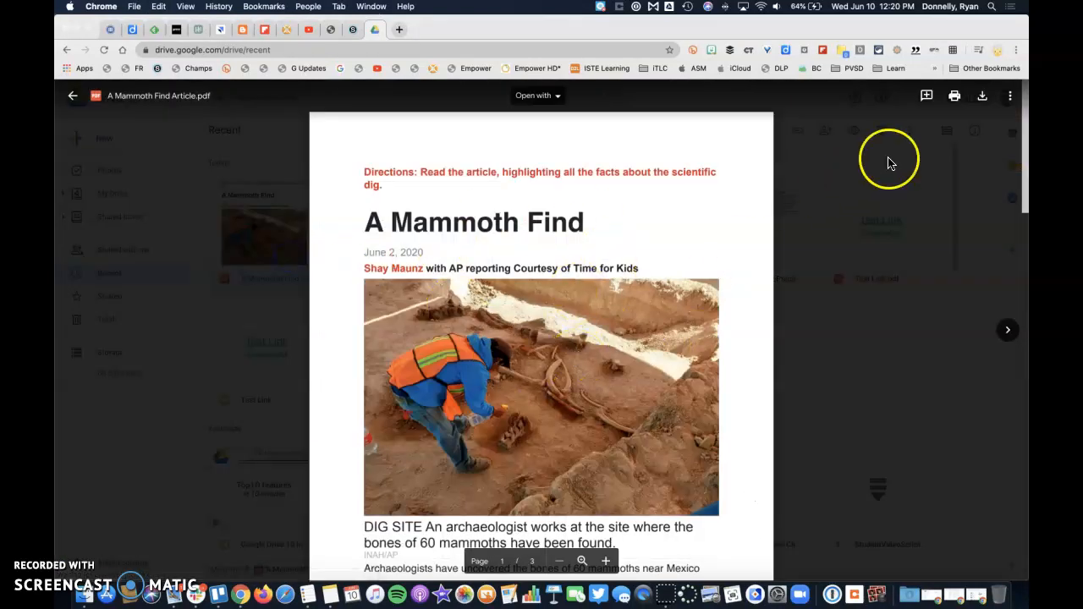
- Open the PDF in its own window, copy its iframe embed code, and return to Schoology
click(1009, 100)
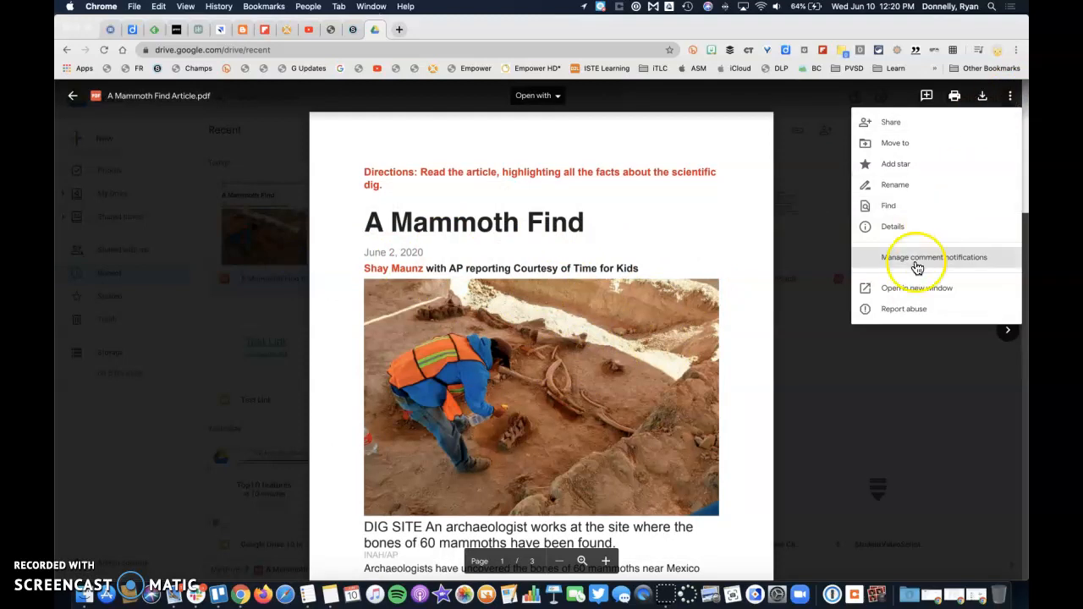
click(905, 292)
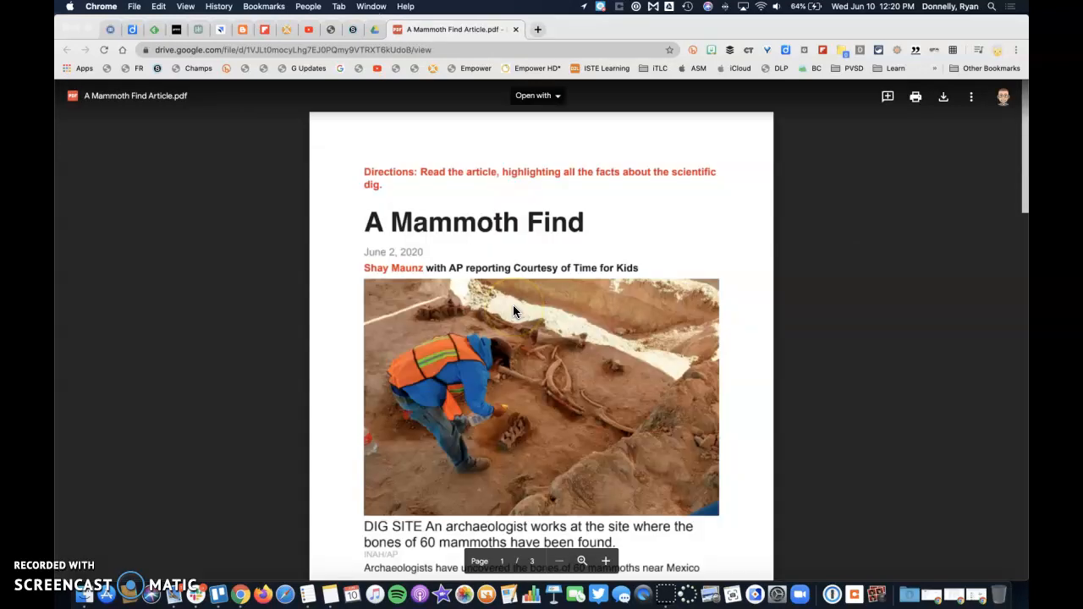
click(972, 100)
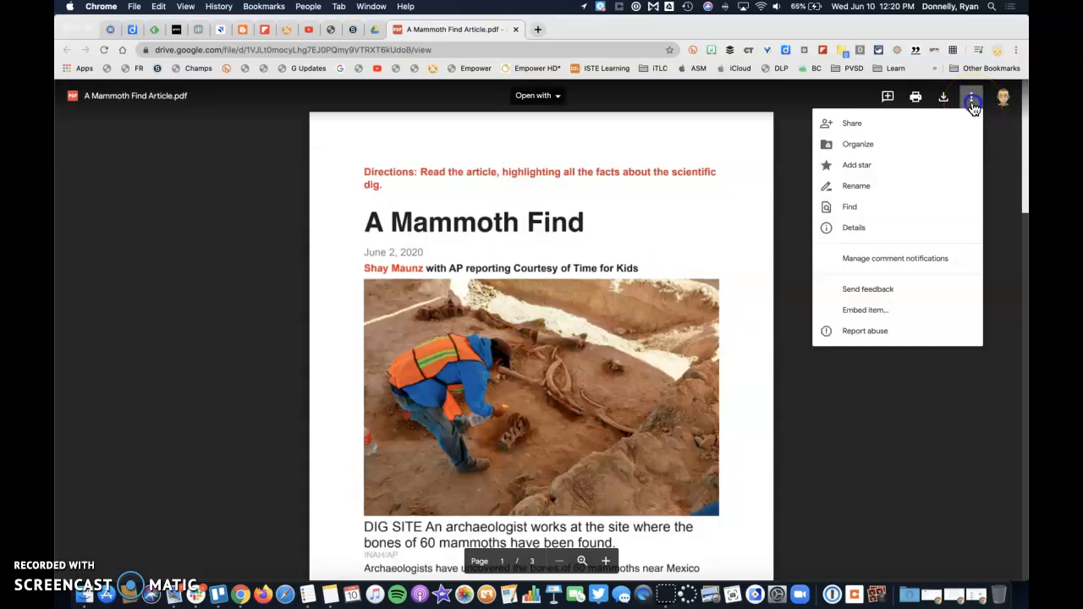
click(876, 311)
click(551, 353)
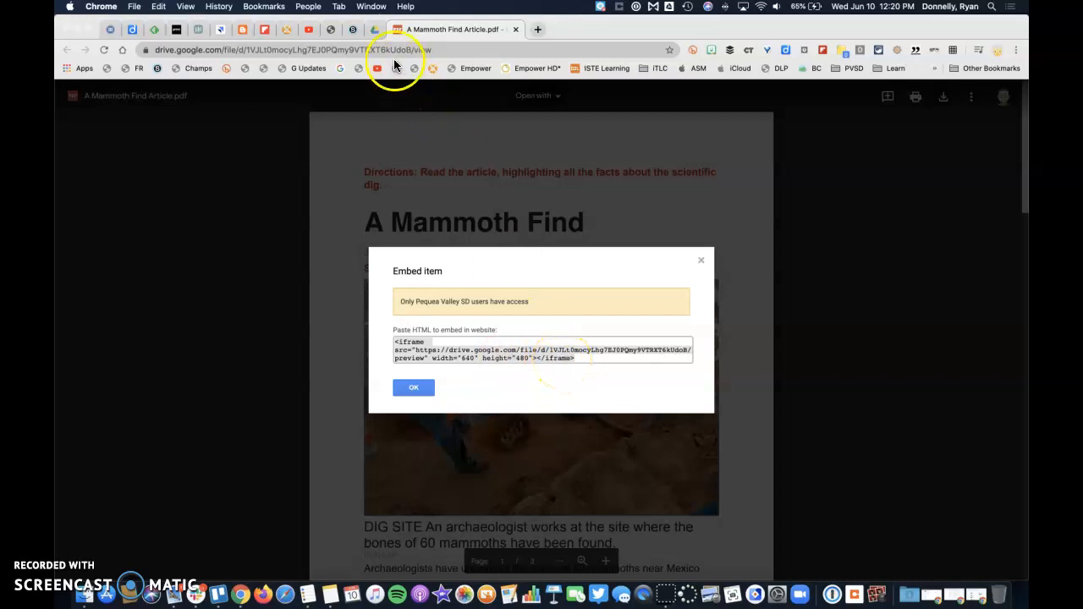
click(354, 30)
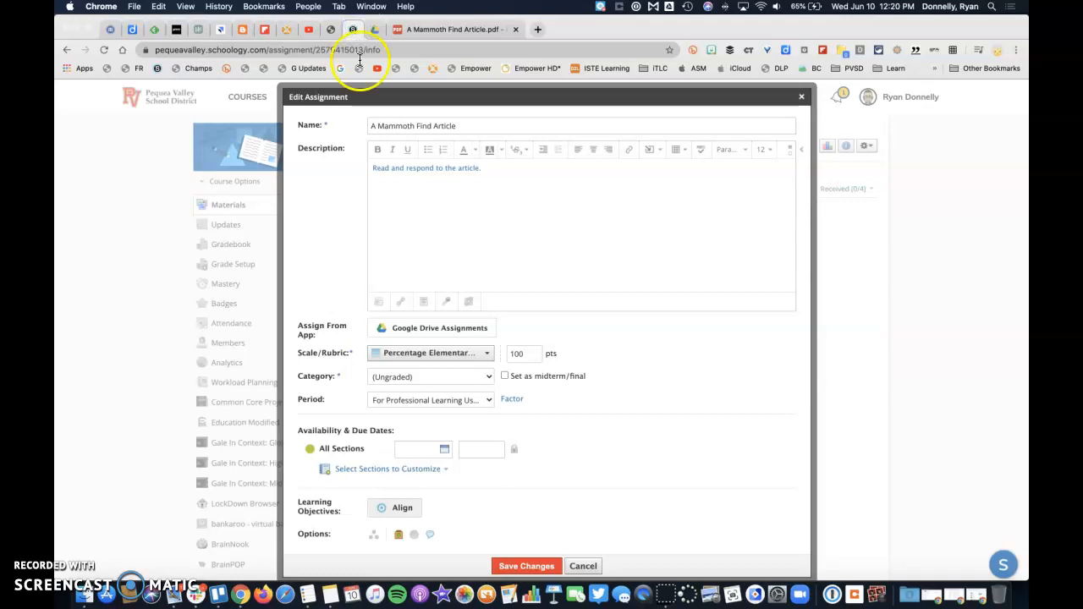
- Paste the Drive iframe code into the description's HTML source and save the changes
click(789, 149)
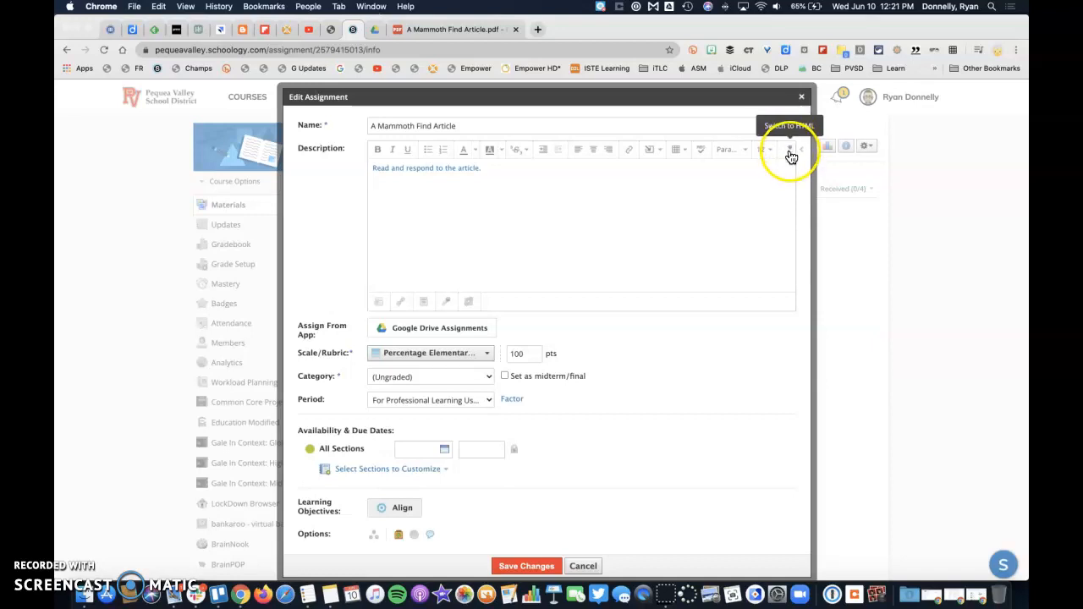
click(790, 154)
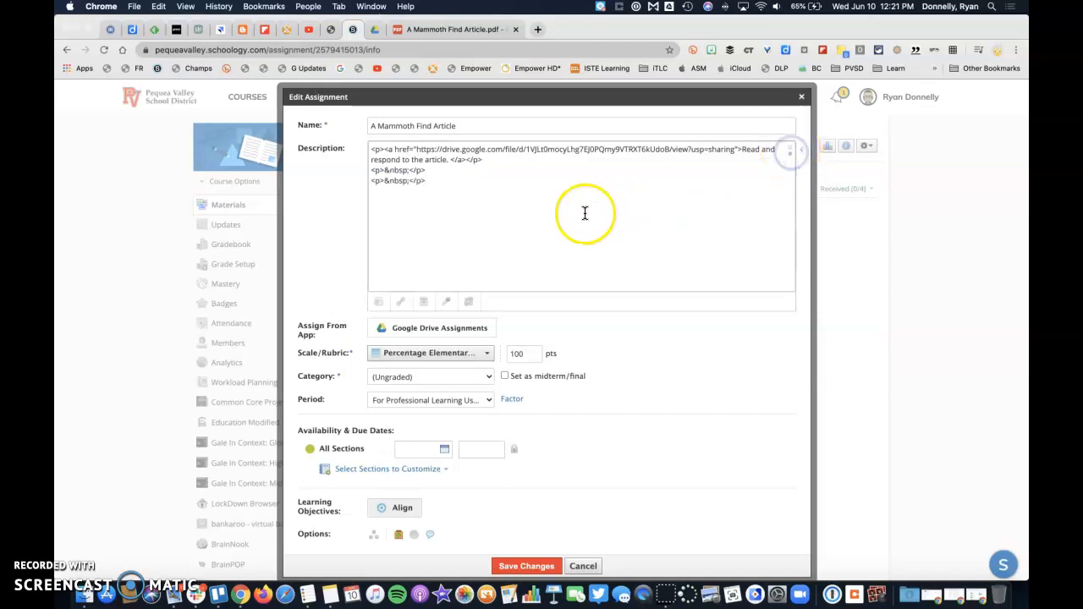
text(<iframe src="https://drive.google.com/file/d/1VJLt0mocyLhg7EJ0PQmy9VTRXT6kUdoB/preview" width="640" height="480"></iframe>)
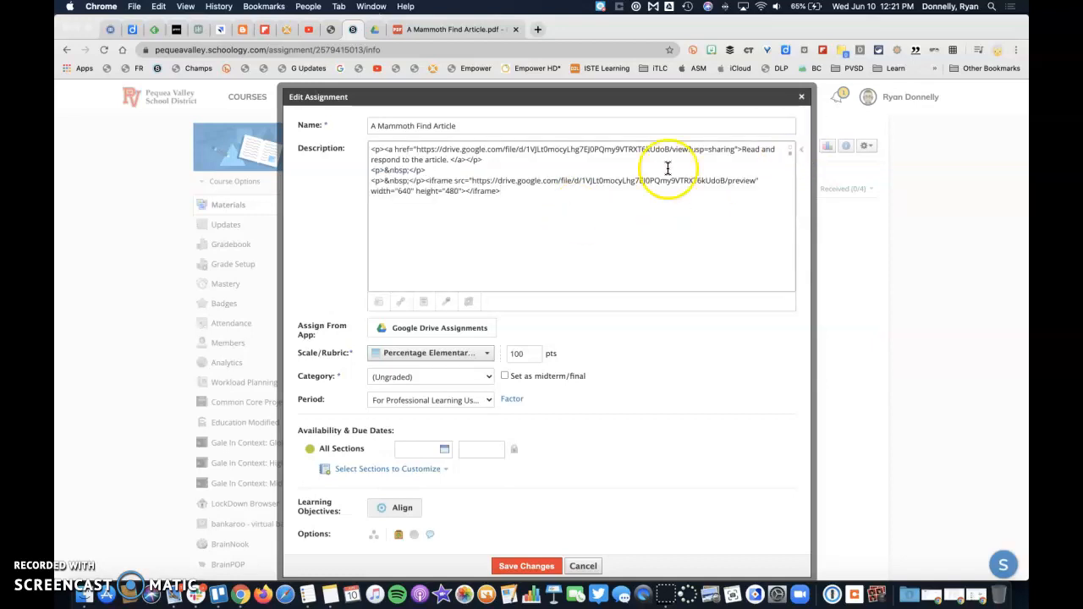
click(790, 152)
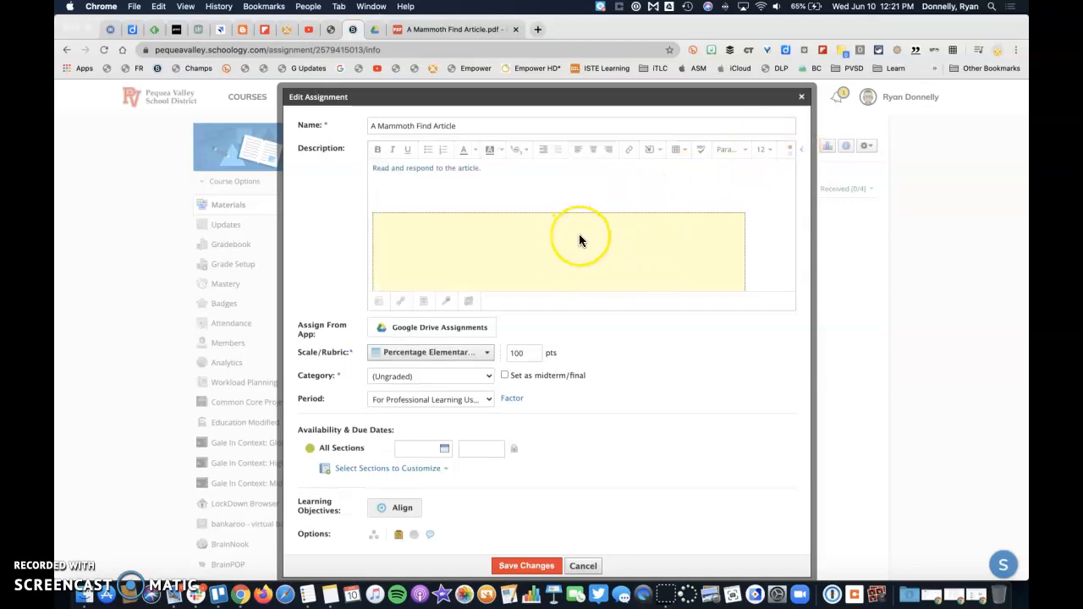
click(527, 565)
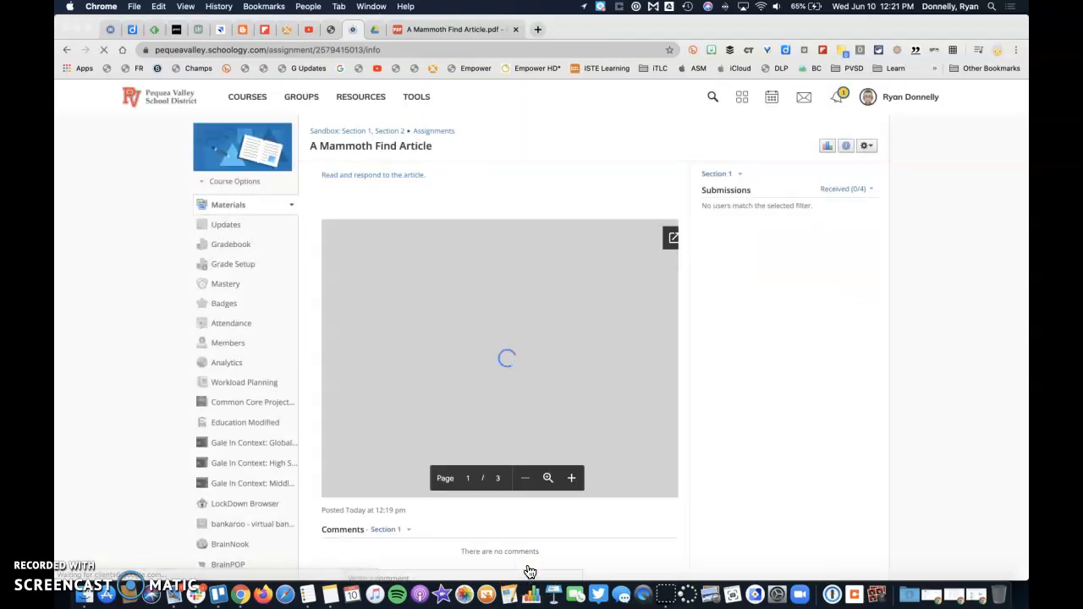
scroll(544, 391, down, 4)
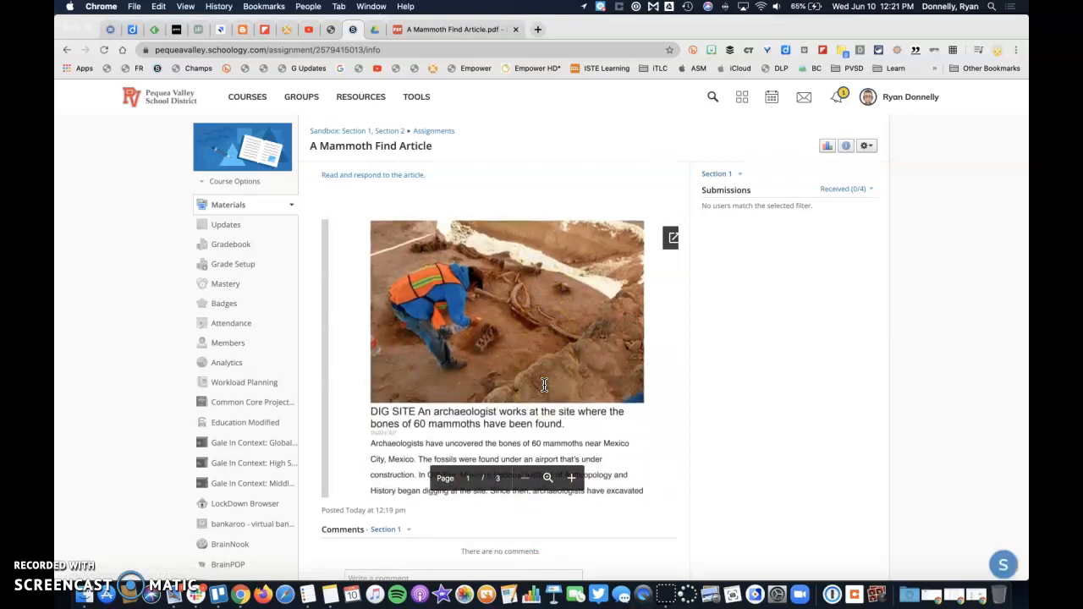
scroll(544, 385, down, 8)
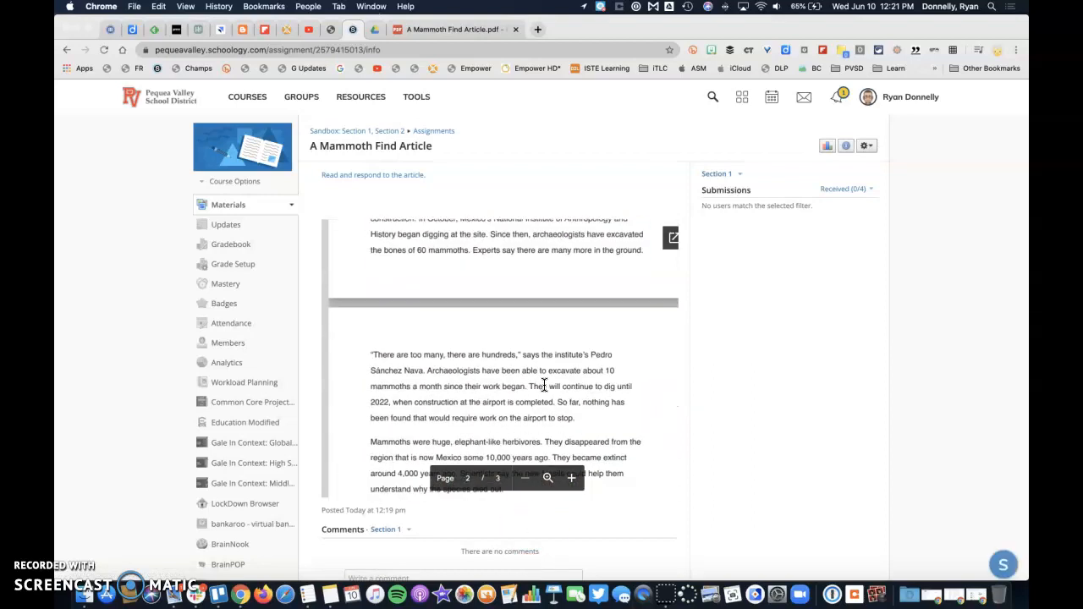
scroll(544, 385, up, 10)
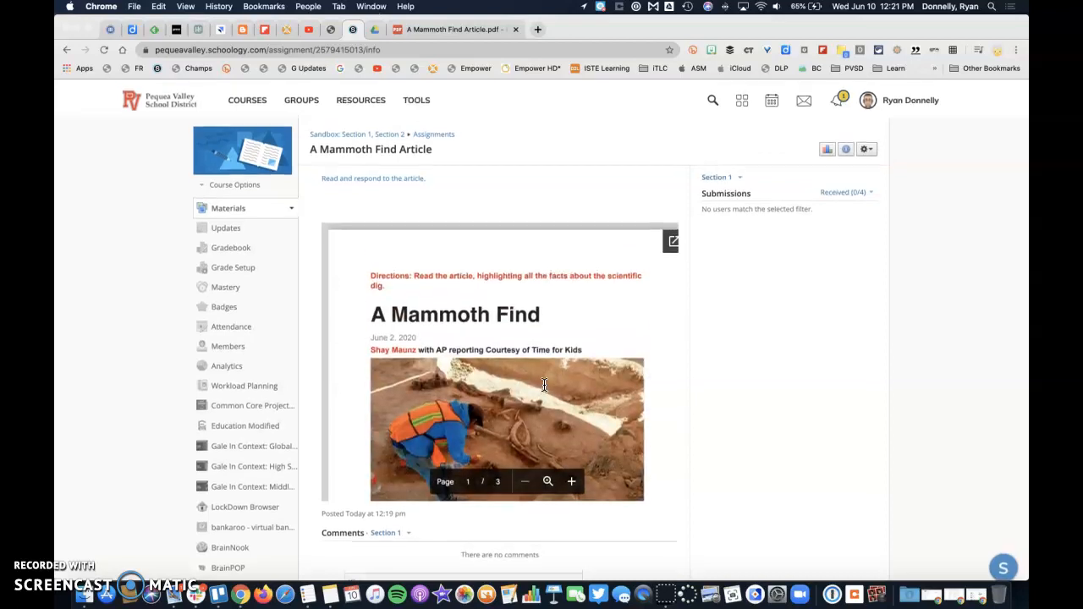